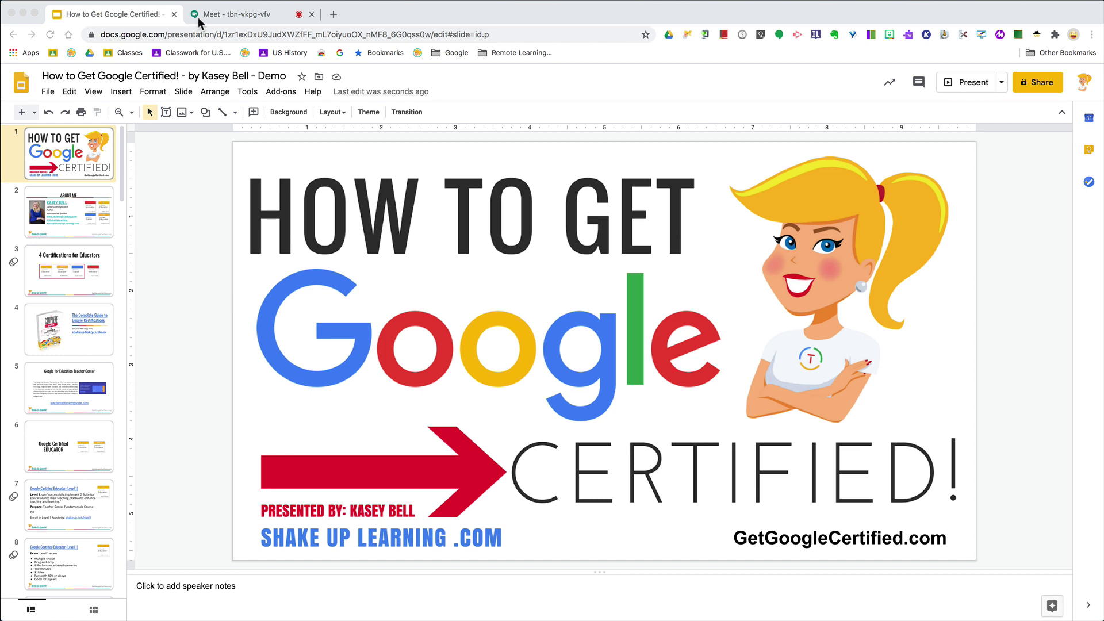
Focus the browser and request publishing the deck via File > Publish to the web, Link tab.
{"action": "left_click", "coordinate": [196, 33]}
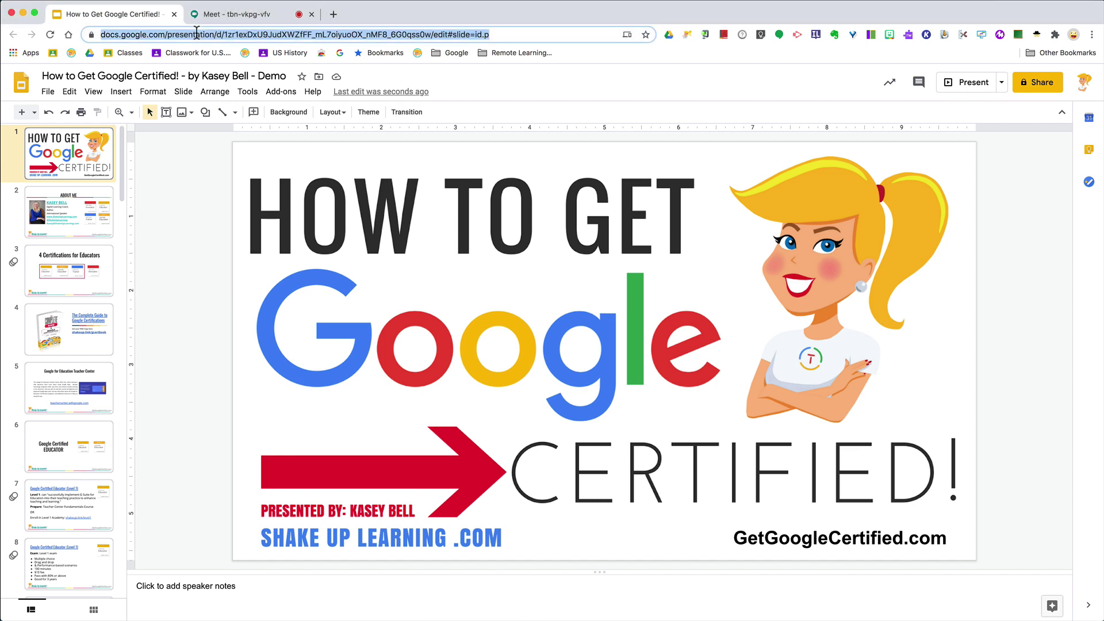
{"action": "left_click", "coordinate": [178, 170]}
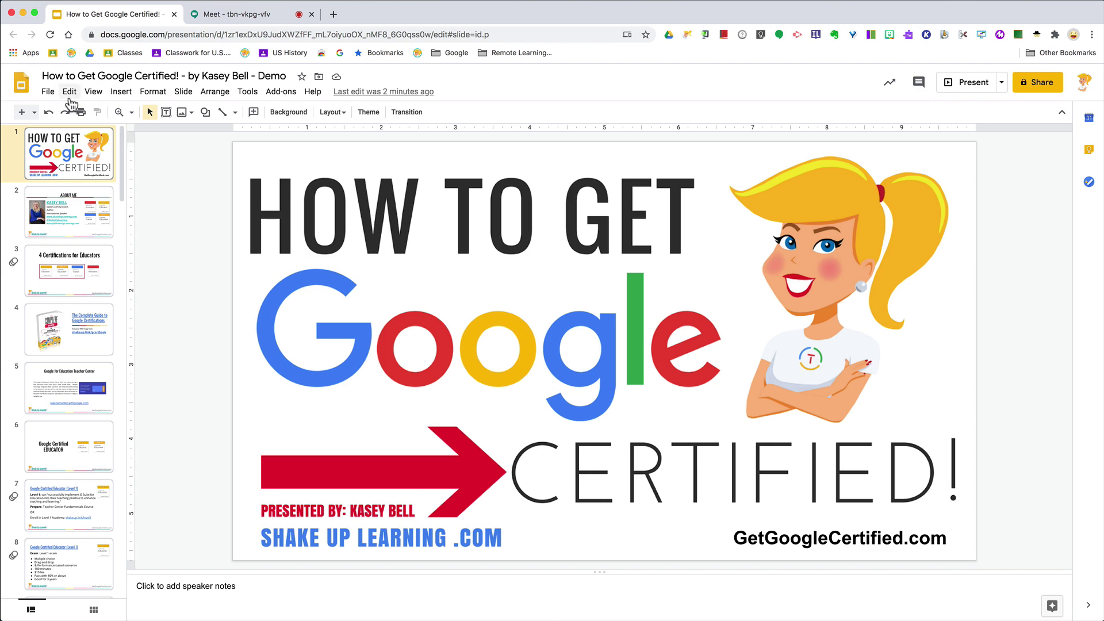
{"action": "left_click", "coordinate": [48, 93]}
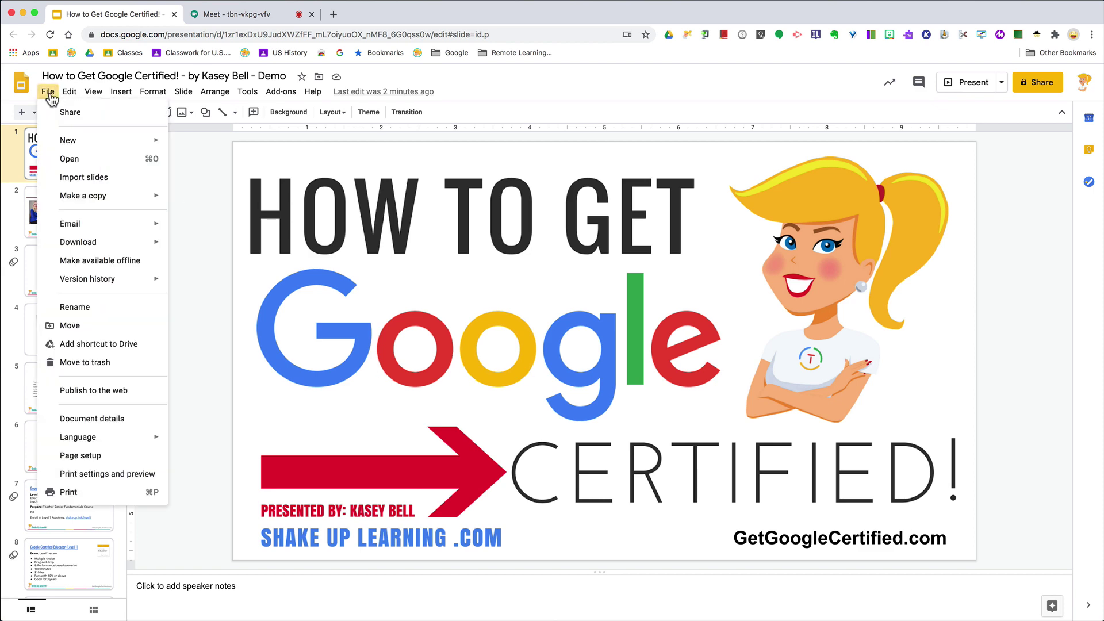
{"action": "left_click", "coordinate": [92, 391]}
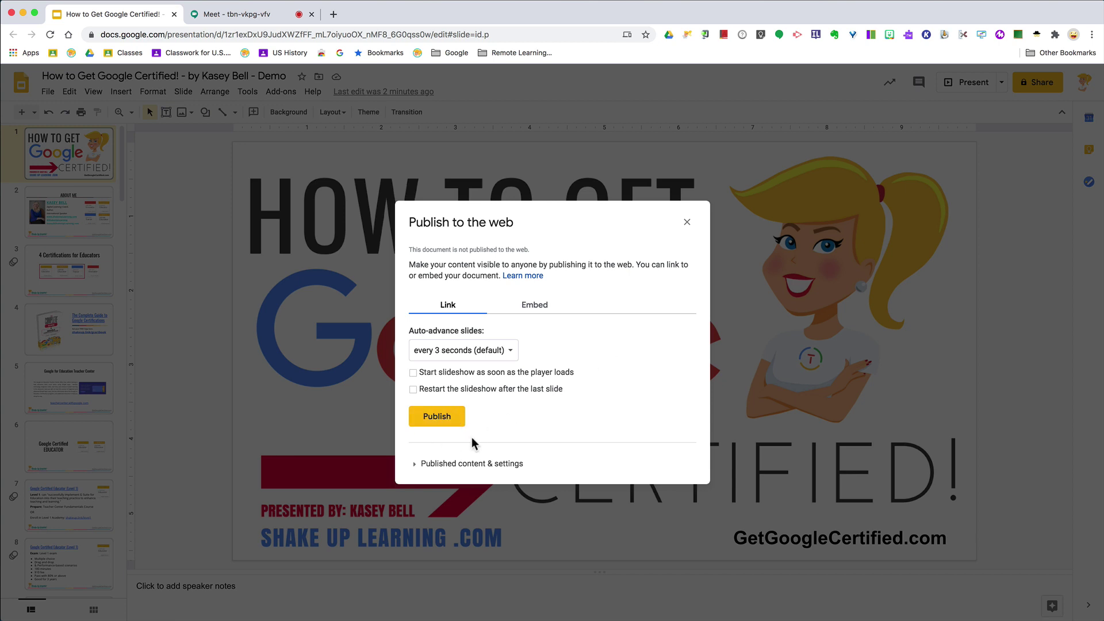
{"action": "left_click", "coordinate": [447, 416]}
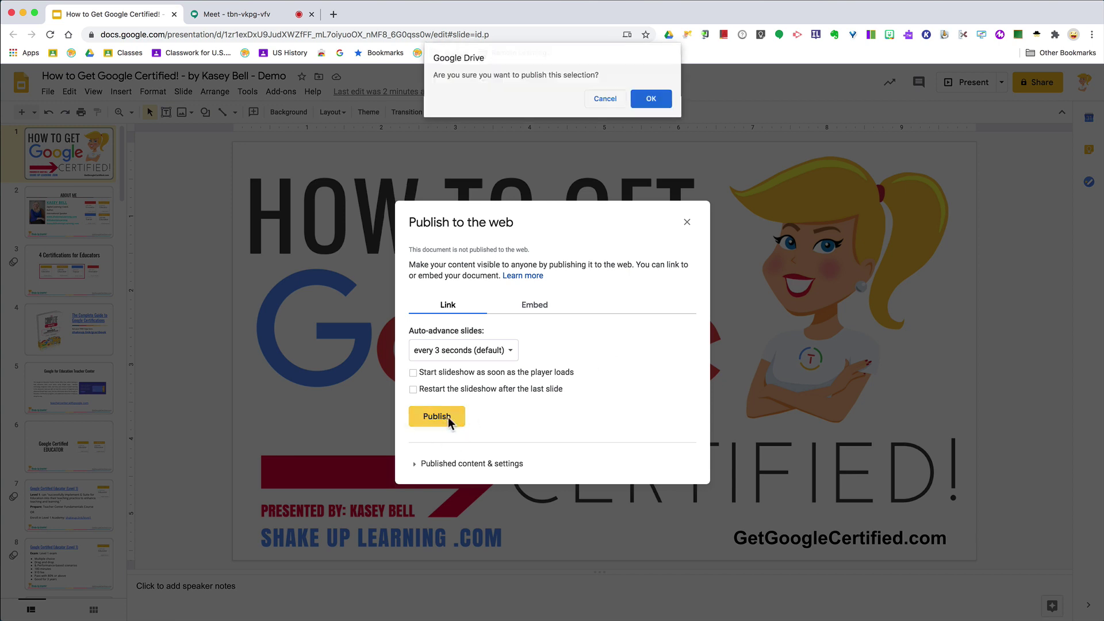
Confirm publishing and copy the deck's published link with Cmd+C.
{"action": "left_click", "coordinate": [651, 103]}
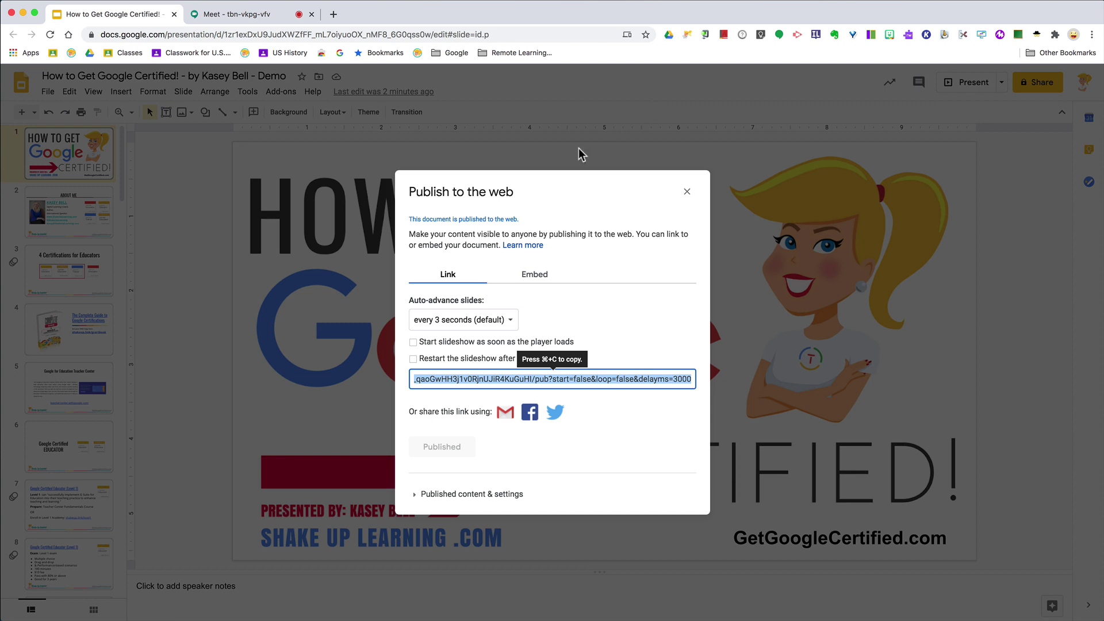
{"action": "left_click", "coordinate": [526, 378]}
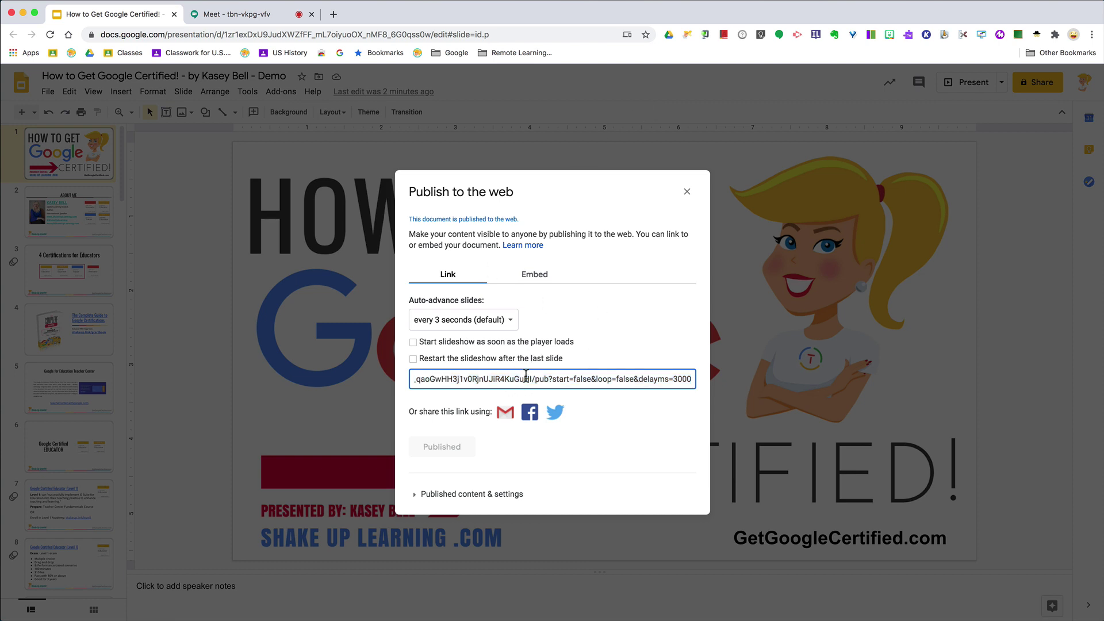
{"action": "triple_click", "coordinate": [526, 378]}
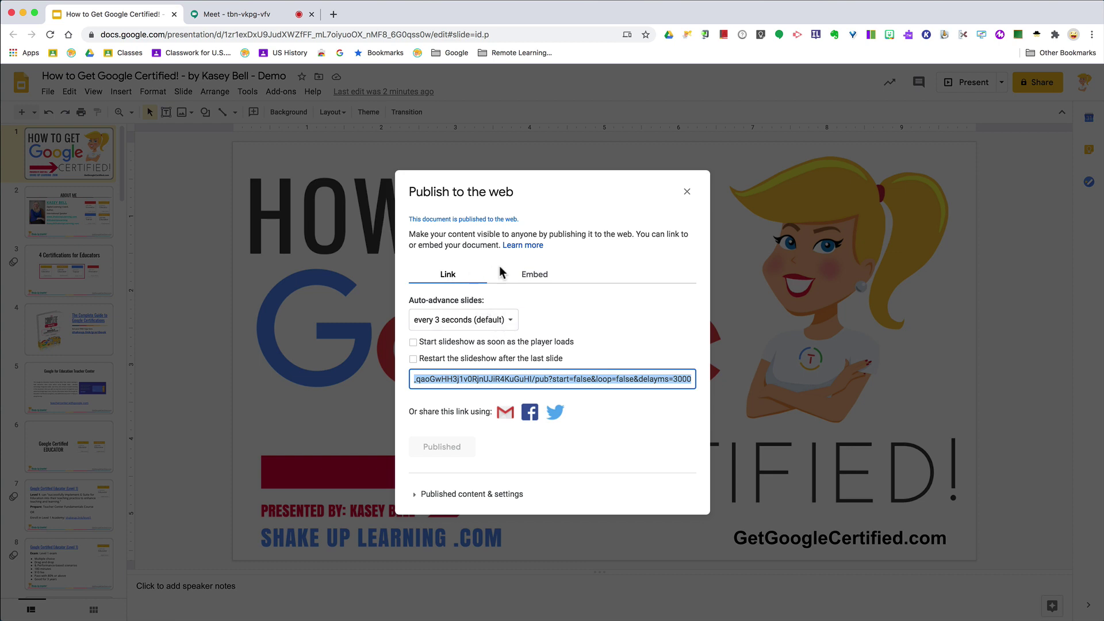
{"action": "left_click", "coordinate": [568, 278]}
{"action": "left_click", "coordinate": [457, 281]}
{"action": "left_click", "coordinate": [471, 379]}
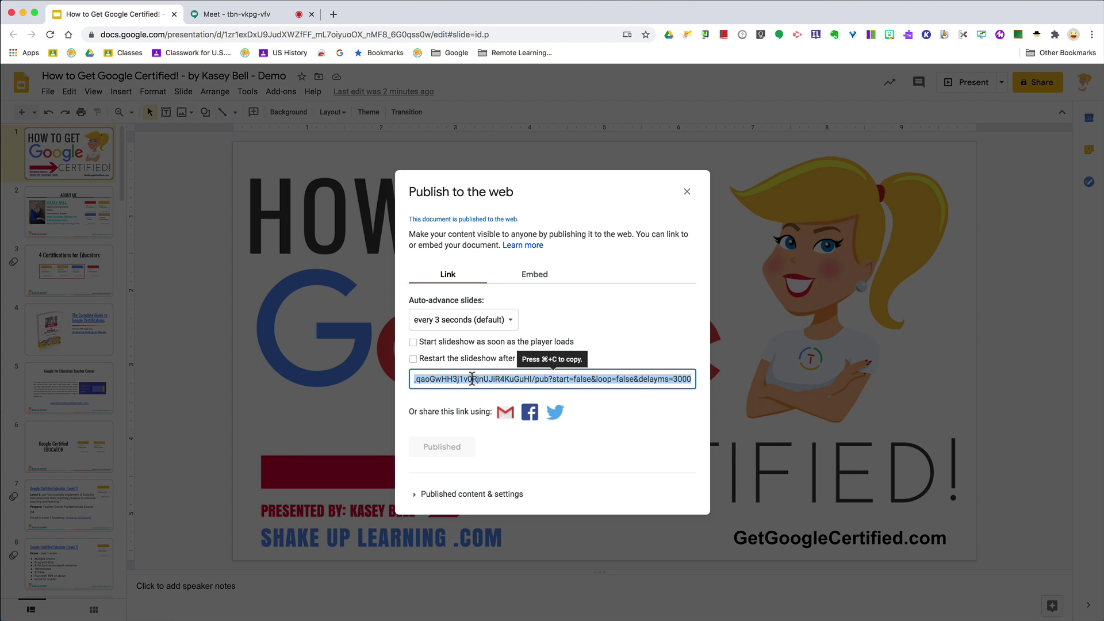
{"action": "key", "text": "super+c"}
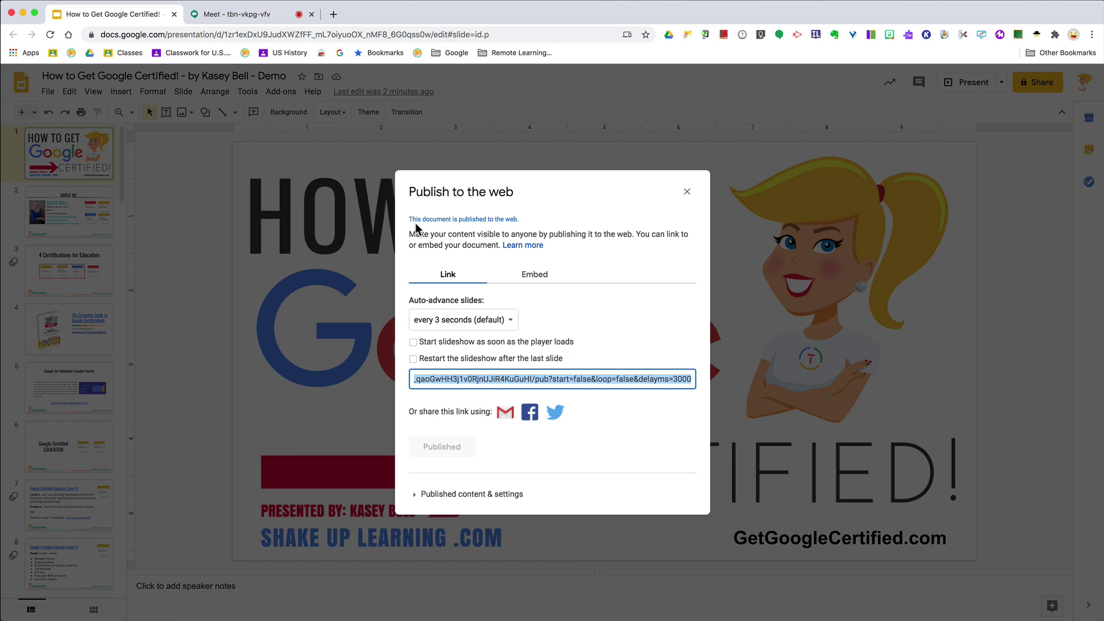
Load the published deck from its pasted link in a new browser tab.
{"action": "left_click", "coordinate": [336, 21]}
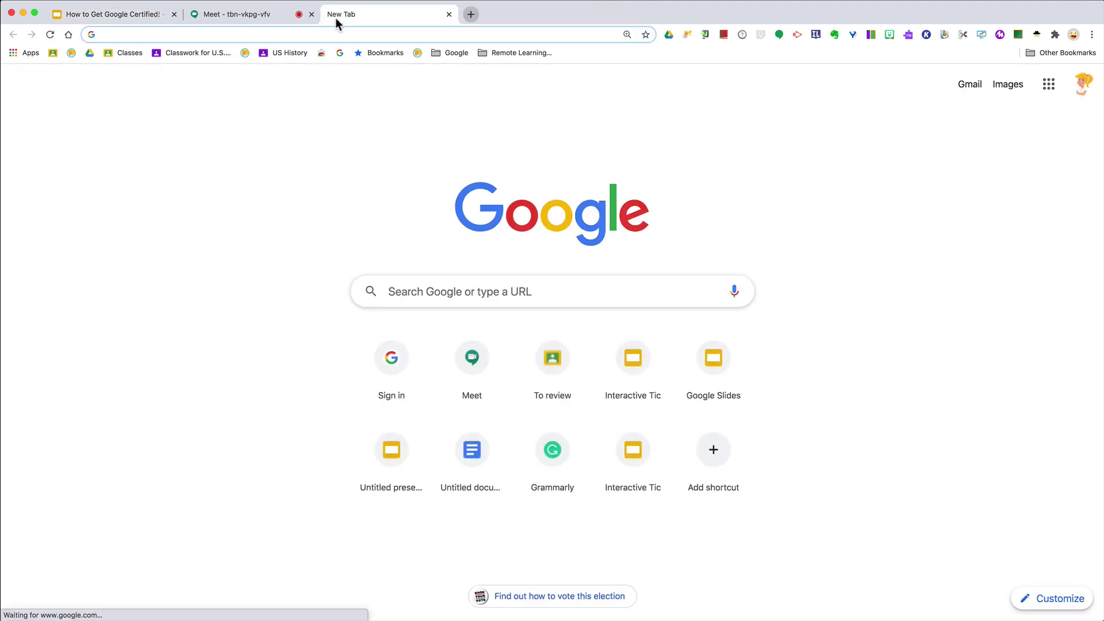
{"action": "key", "text": "super+v"}
{"action": "key", "text": "Return"}
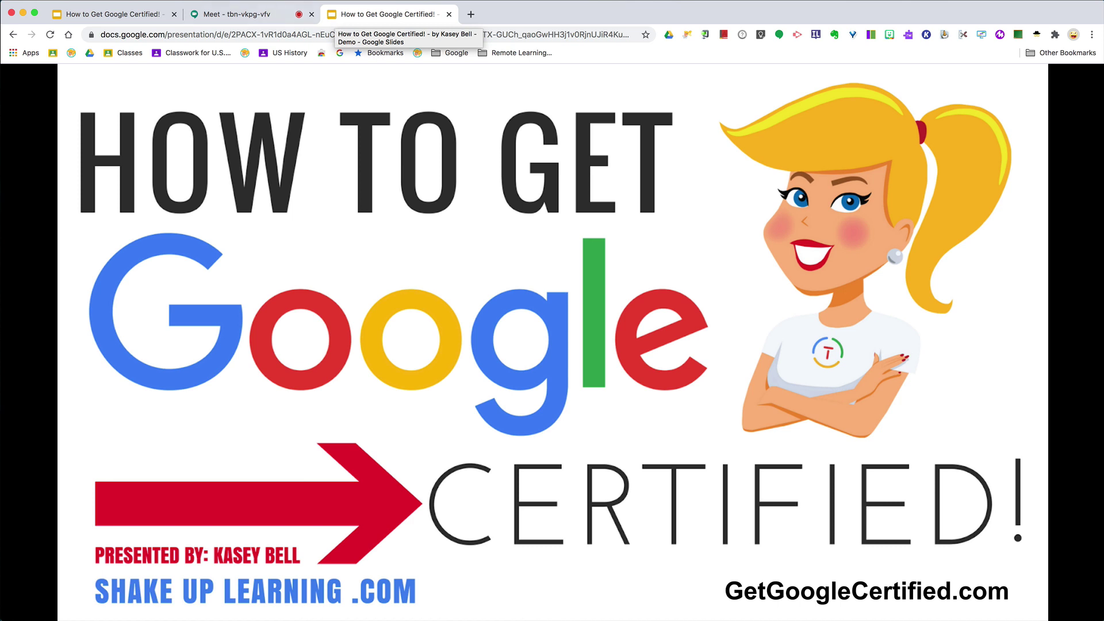
Drag the published presentation tab into its own window and minimize that window.
{"action": "left_click", "coordinate": [217, 19]}
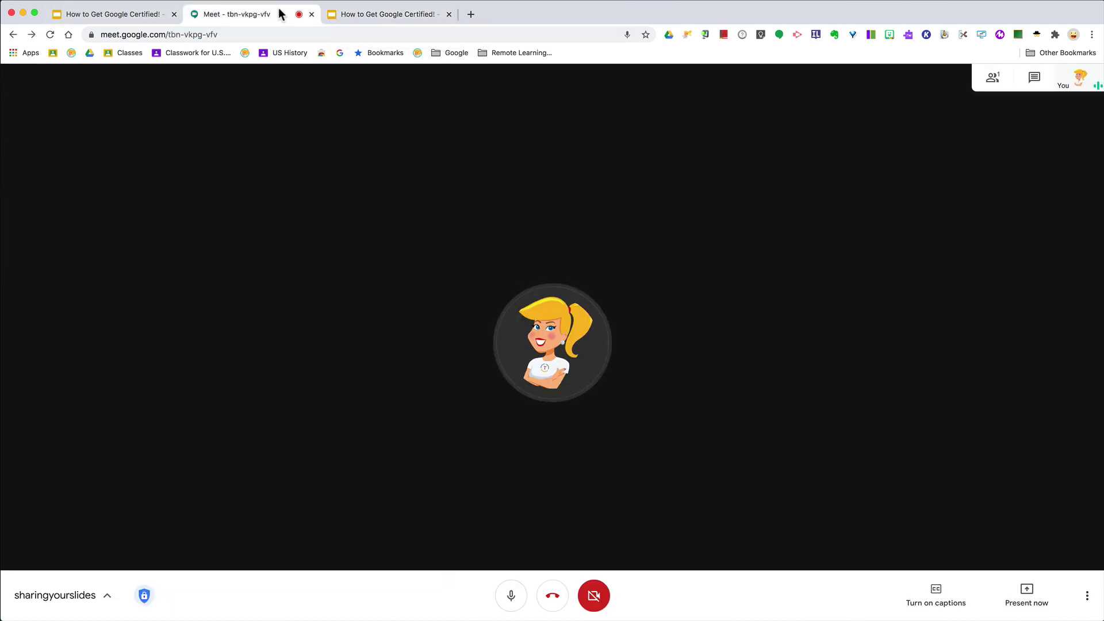
{"action": "left_click", "coordinate": [353, 12]}
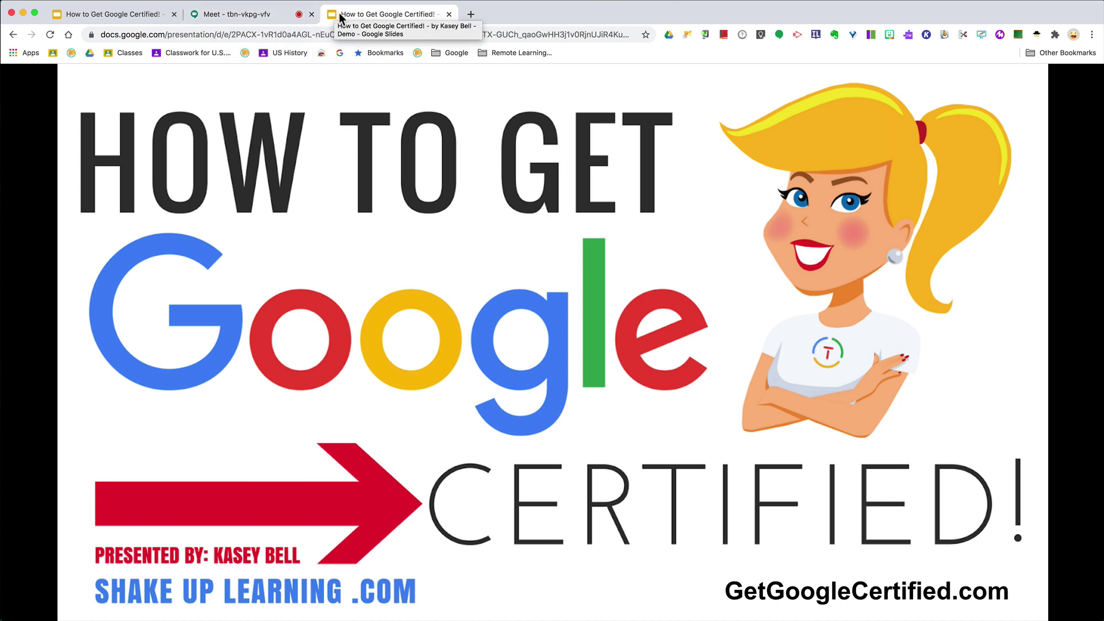
{"action": "left_click_drag", "start_coordinate": [340, 17], "coordinate": [396, 50]}
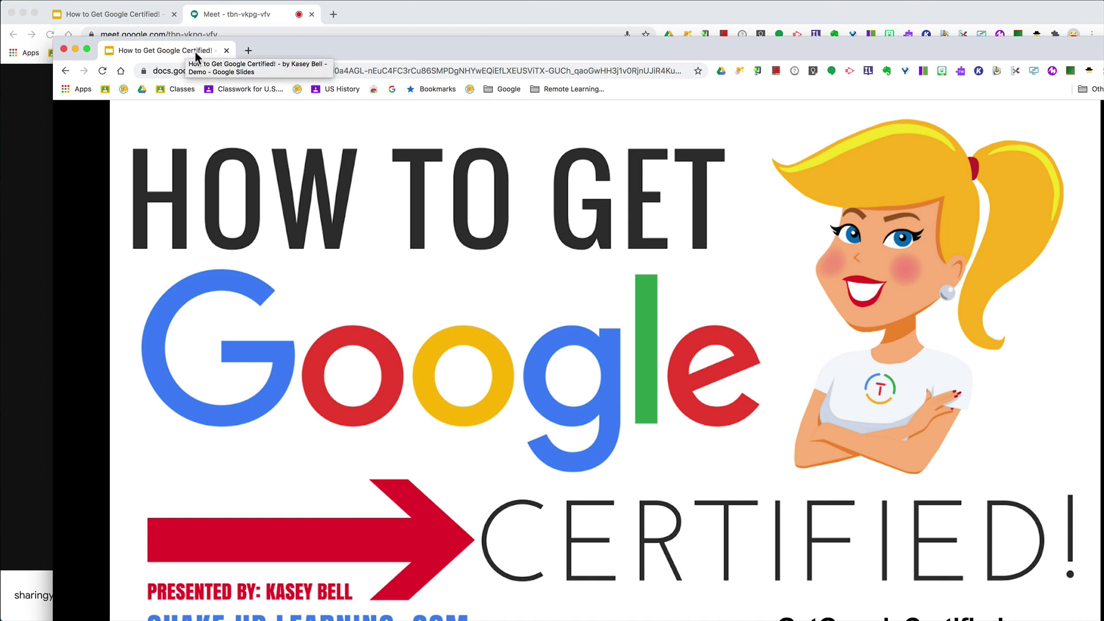
{"action": "left_click", "coordinate": [74, 50]}
Select the embed code, keep the Medium (960x569) slide size, then select the published link.
{"action": "left_click", "coordinate": [80, 17]}
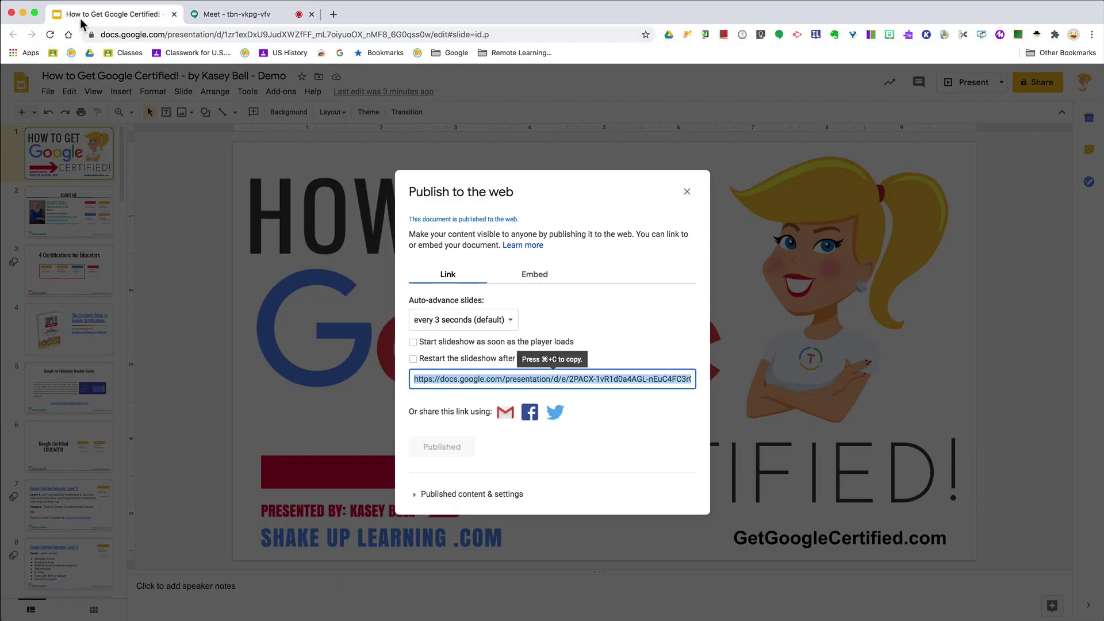
{"action": "left_click", "coordinate": [556, 278]}
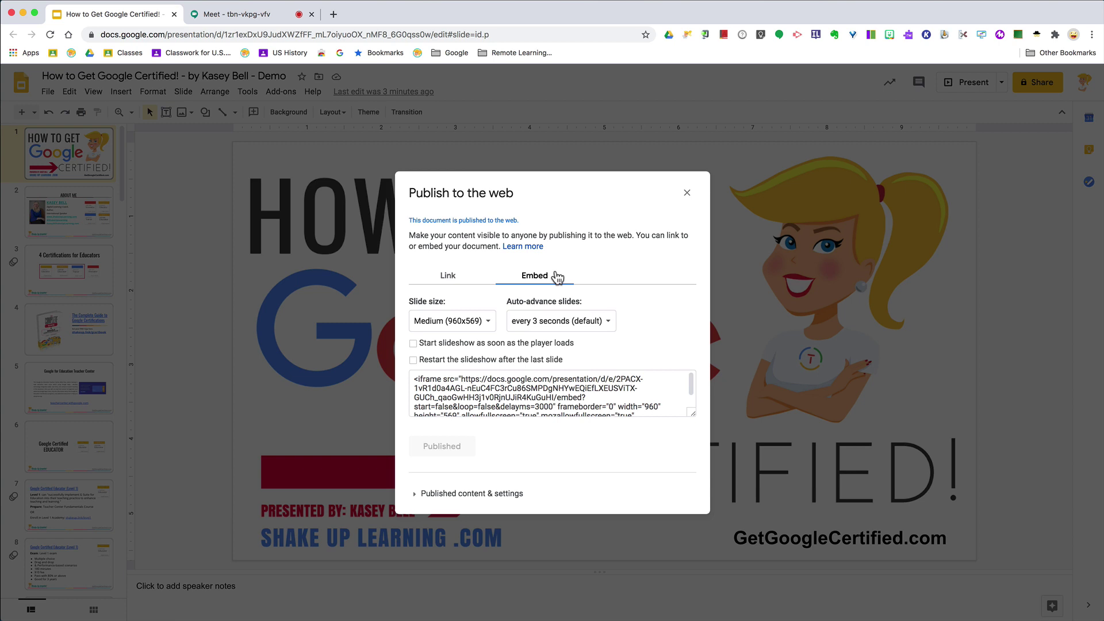
{"action": "left_click", "coordinate": [466, 382]}
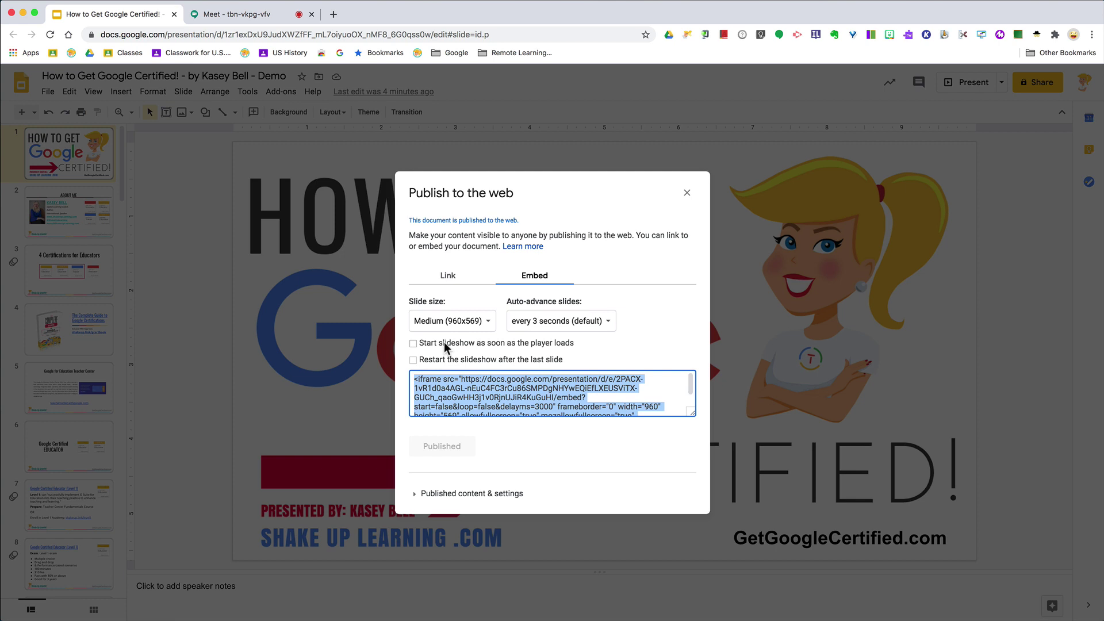
{"action": "left_click", "coordinate": [480, 327]}
{"action": "left_click", "coordinate": [480, 327]}
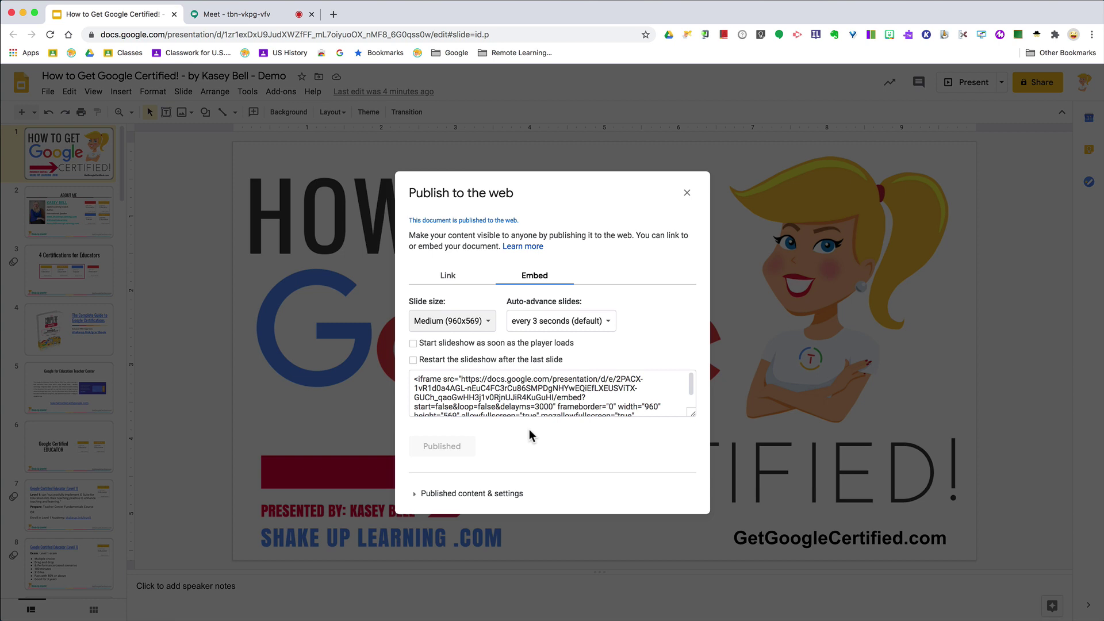
{"action": "left_click", "coordinate": [464, 276]}
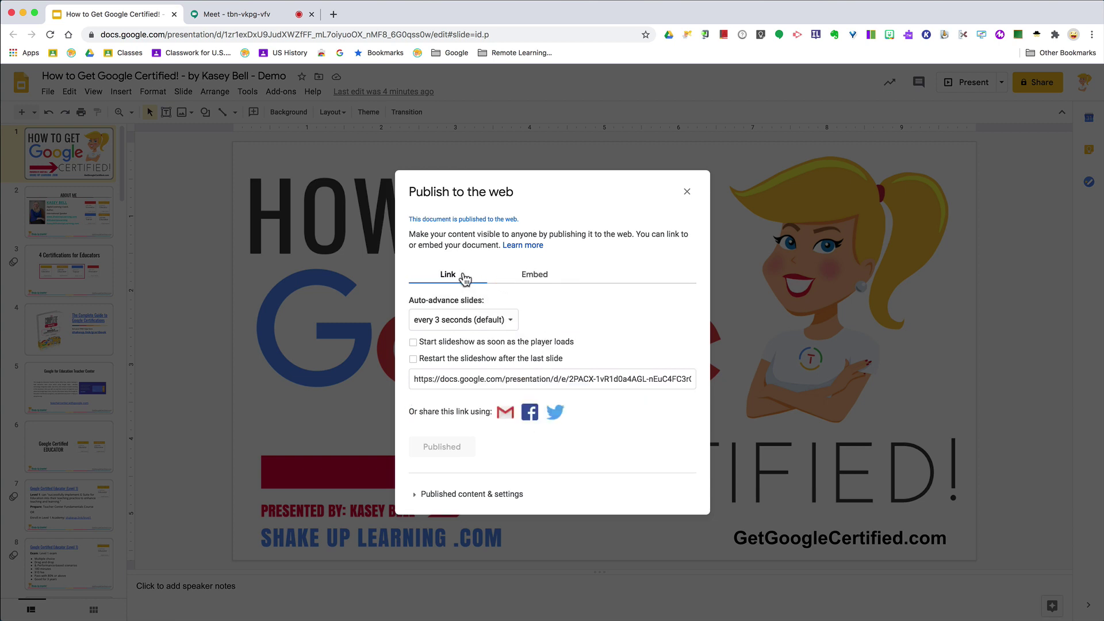
{"action": "left_click", "coordinate": [466, 374]}
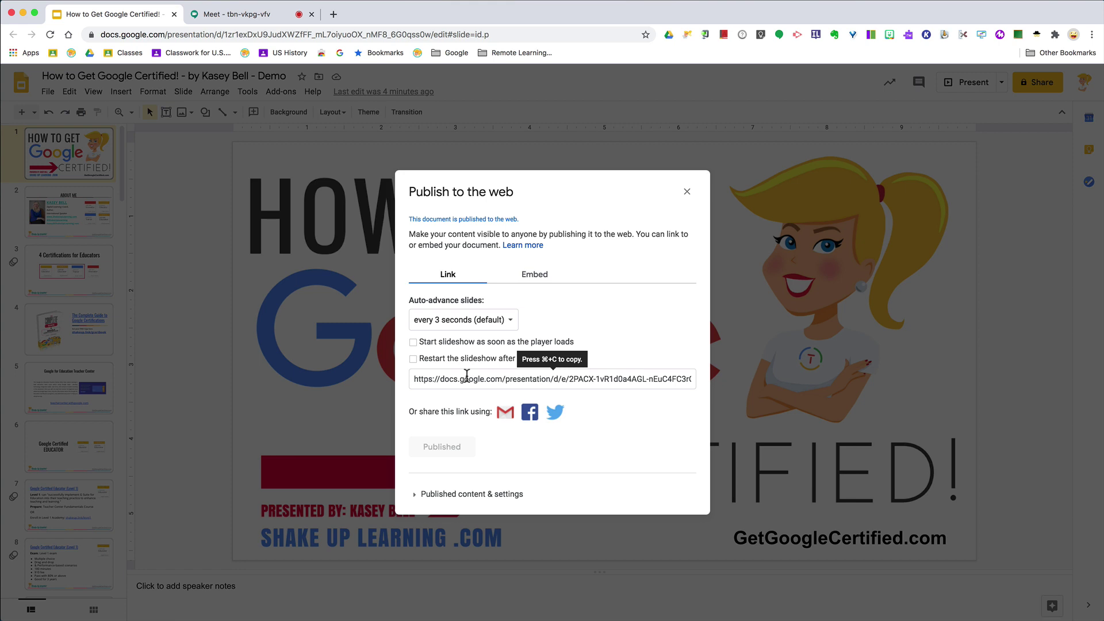
In the 'shareslides' Meet call, zoom the page in and open the Present now options.
{"action": "left_click", "coordinate": [253, 20]}
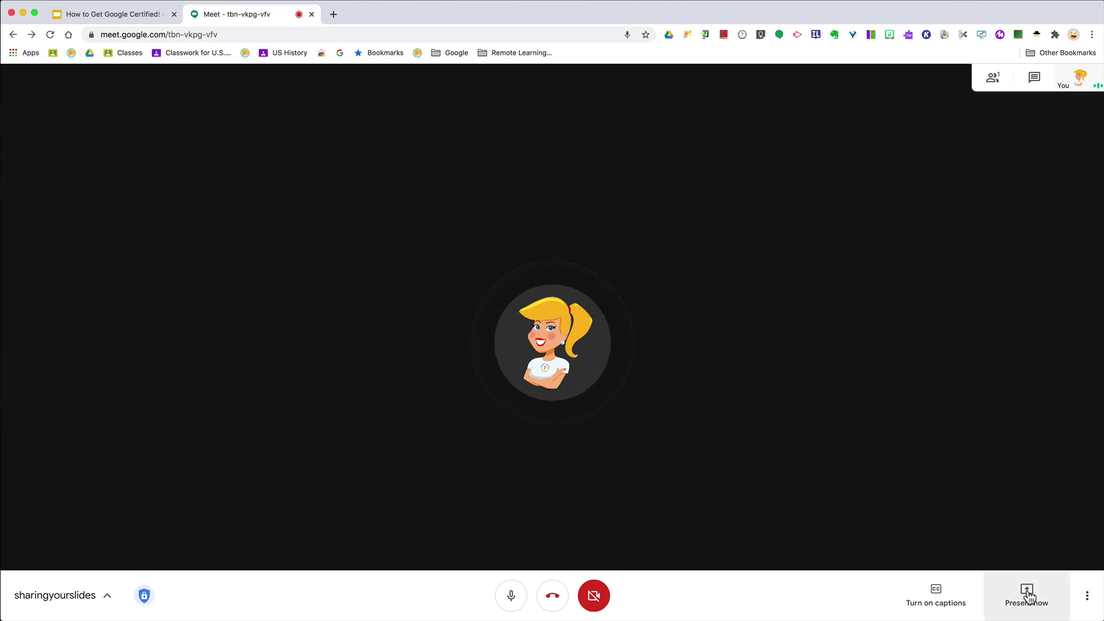
{"action": "key", "text": "super+plus"}
{"action": "key", "text": "super+plus"}
{"action": "key", "text": "super+plus"}
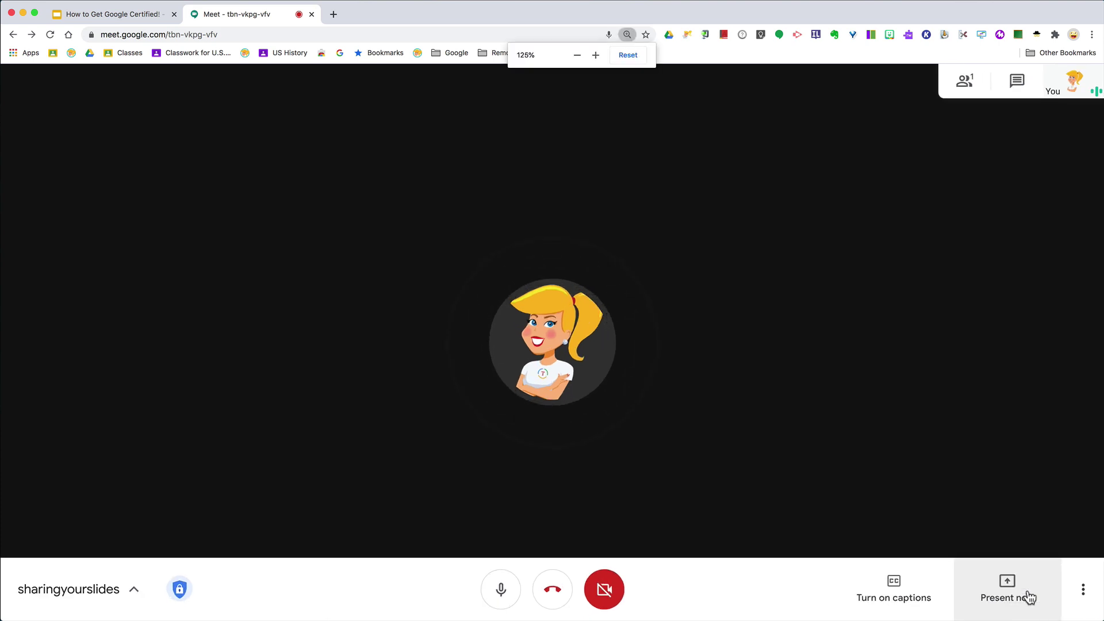
{"action": "left_click", "coordinate": [996, 576]}
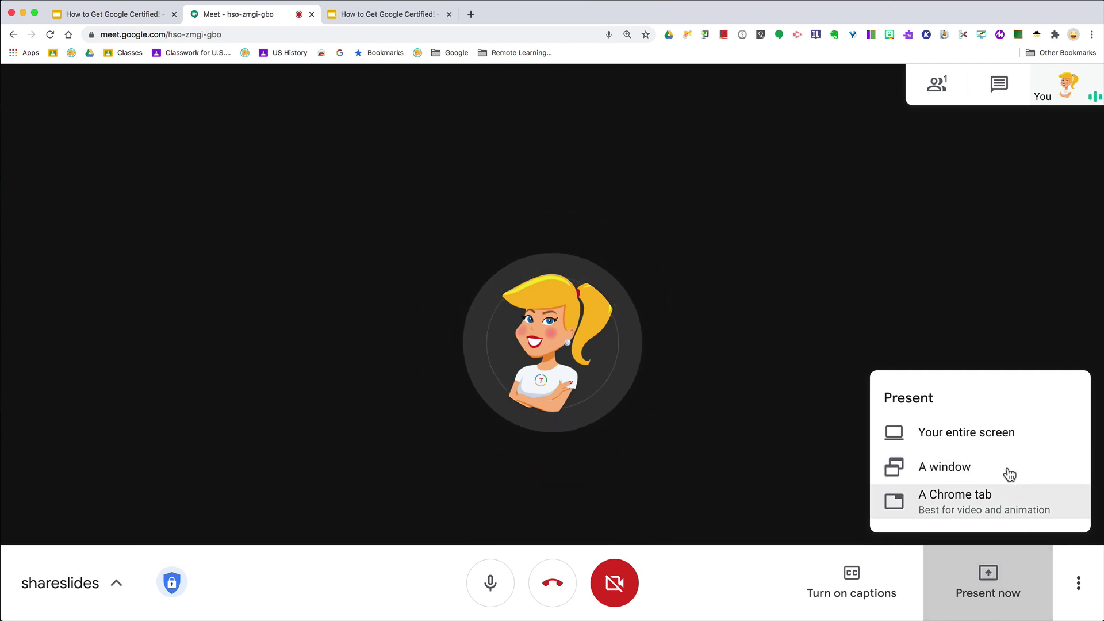
Choose A window, pick the 'How to Get Google Certified' slides window, and share it.
{"action": "left_click", "coordinate": [965, 463]}
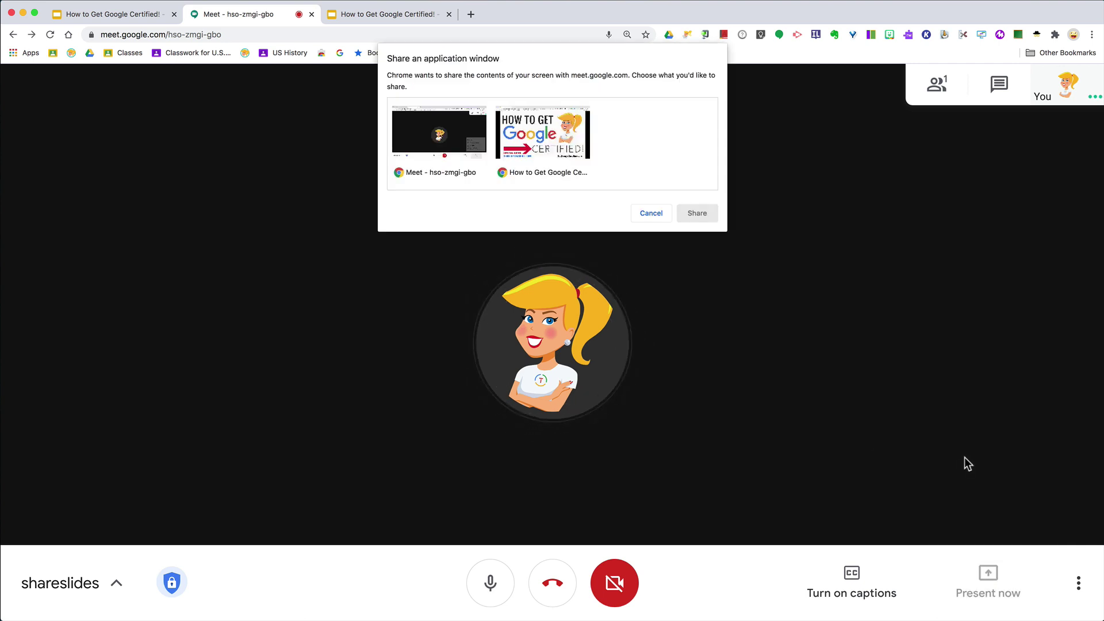
{"action": "left_click", "coordinate": [554, 157]}
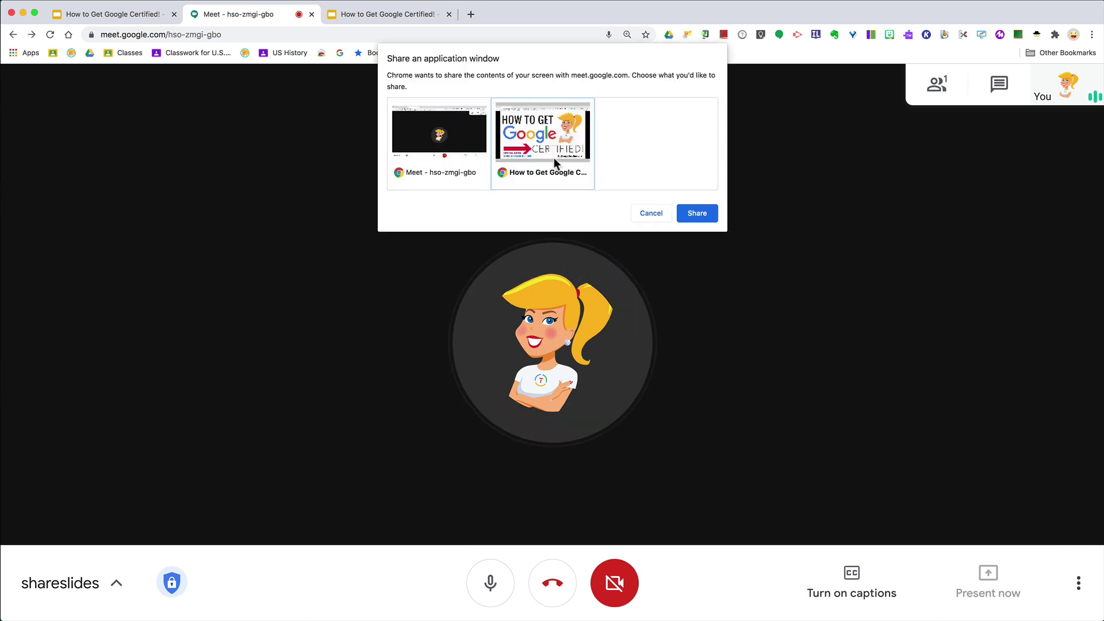
{"action": "left_click", "coordinate": [696, 213]}
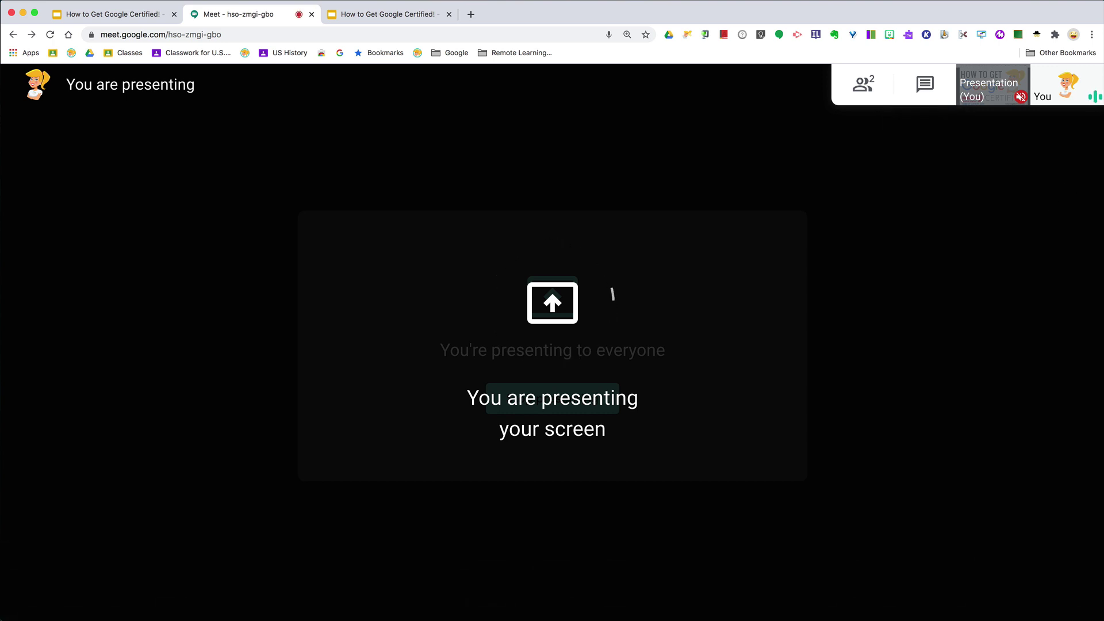
Move the shared slides window down-right and shrink it, then return to the Slides editor.
{"action": "key", "text": "super+grave"}
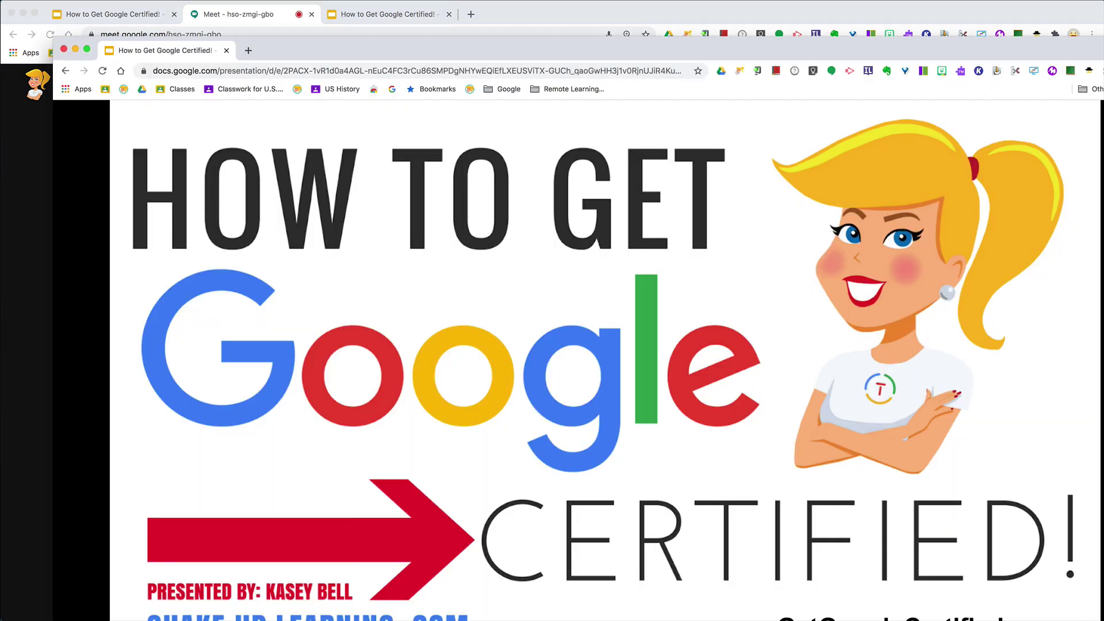
{"action": "left_click_drag", "start_coordinate": [856, 50], "coordinate": [976, 105]}
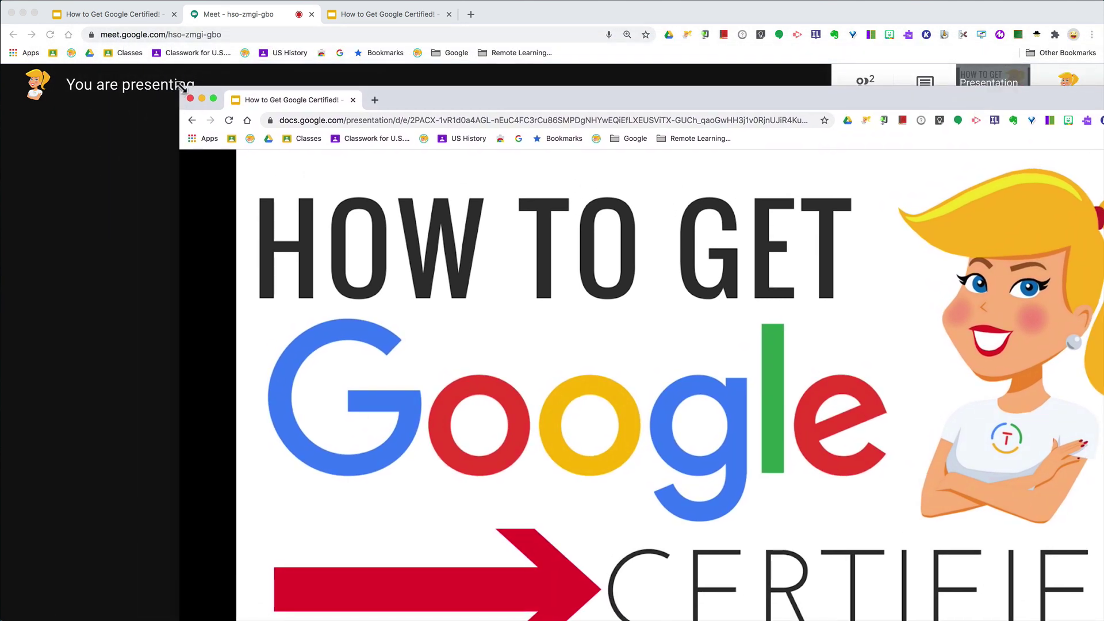
{"action": "left_click_drag", "start_coordinate": [182, 87], "coordinate": [537, 242]}
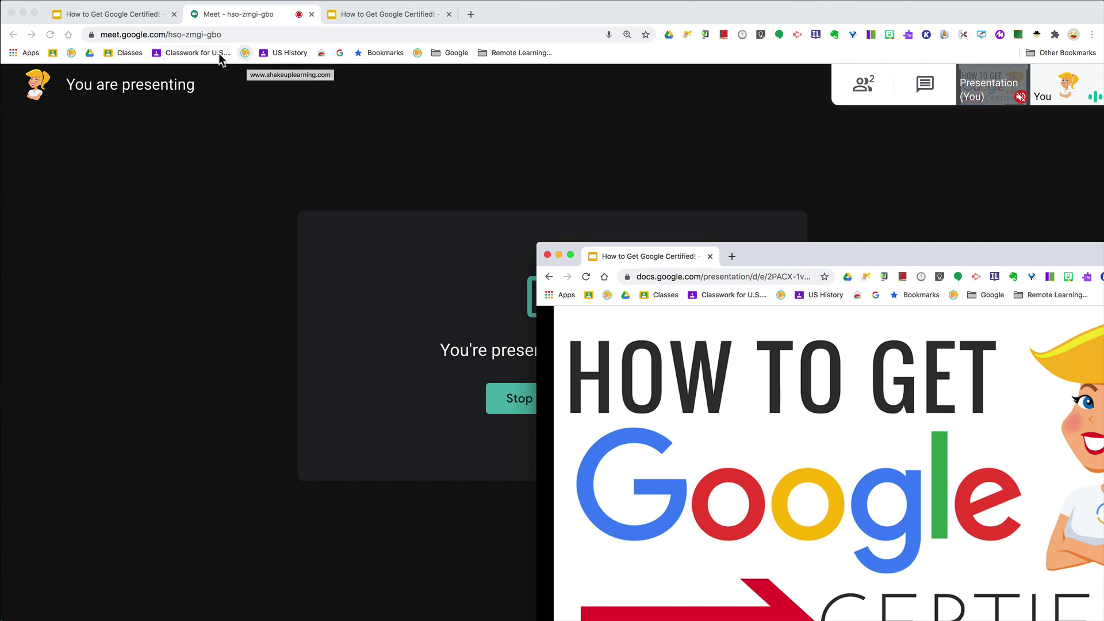
{"action": "left_click", "coordinate": [112, 17]}
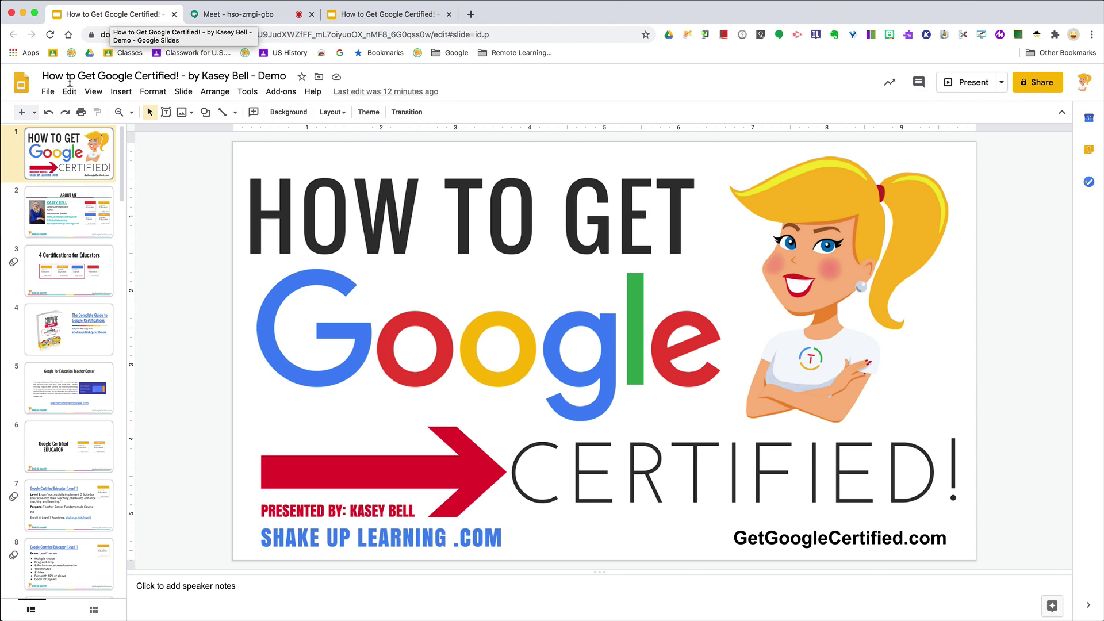
Reopen the deck's Publish to the web dialog from the File menu.
{"action": "left_click", "coordinate": [47, 92]}
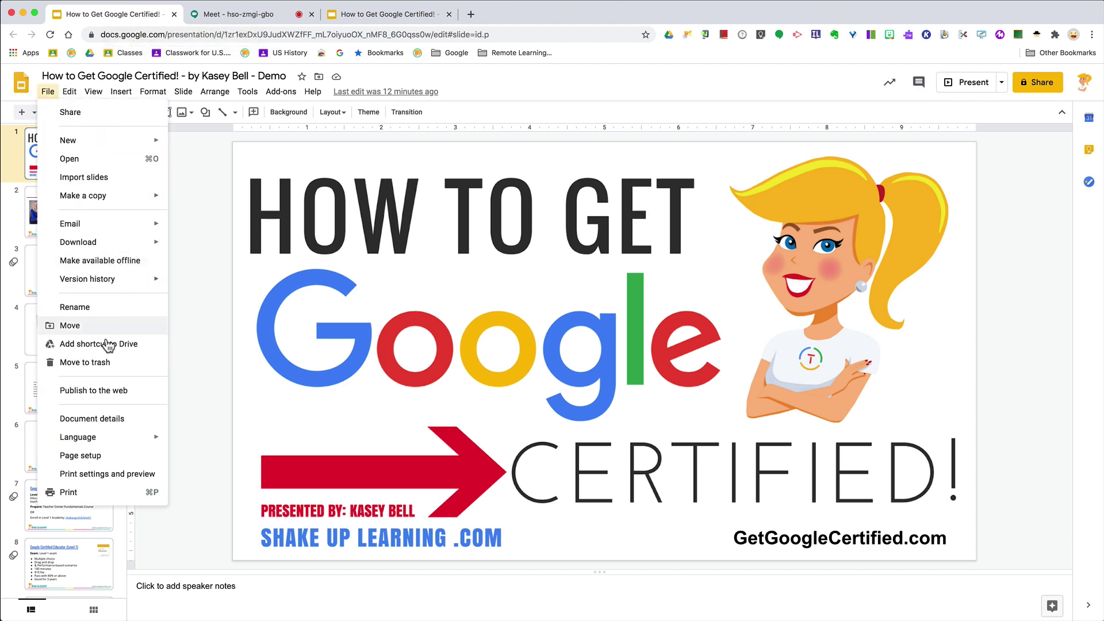
{"action": "left_click", "coordinate": [109, 391]}
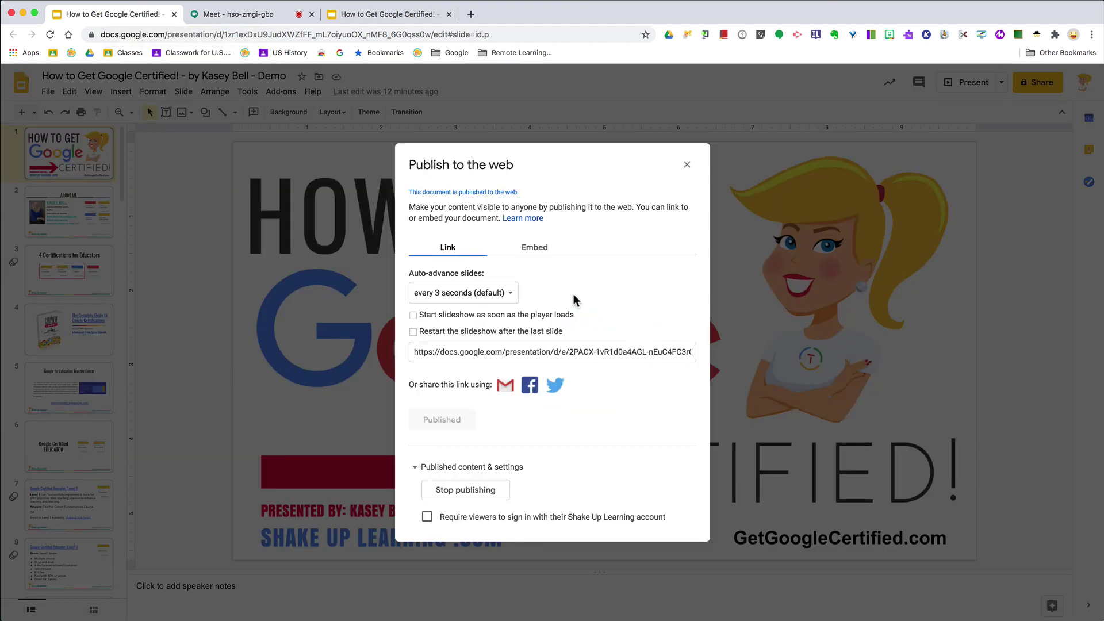